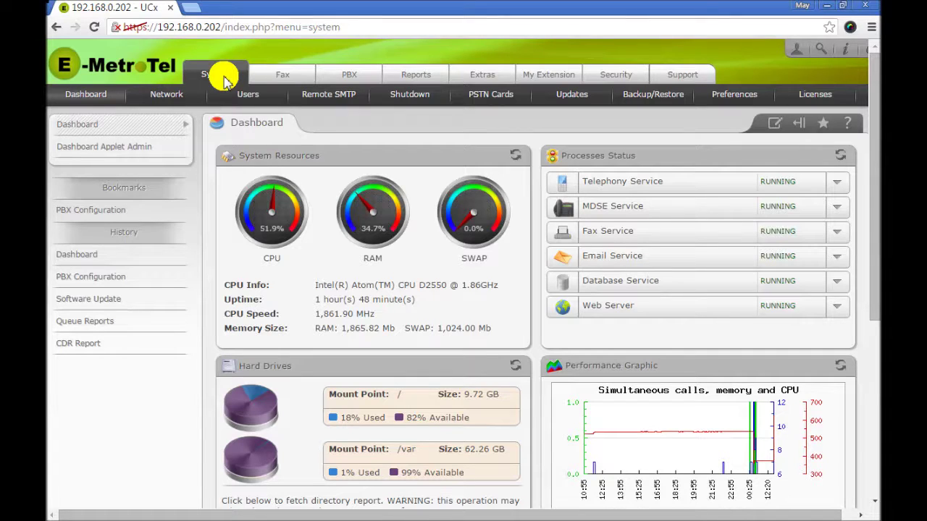
- Start a new ring group in the PBX configuration, keeping number 600, and set its group description to Services
left_click(353, 75)
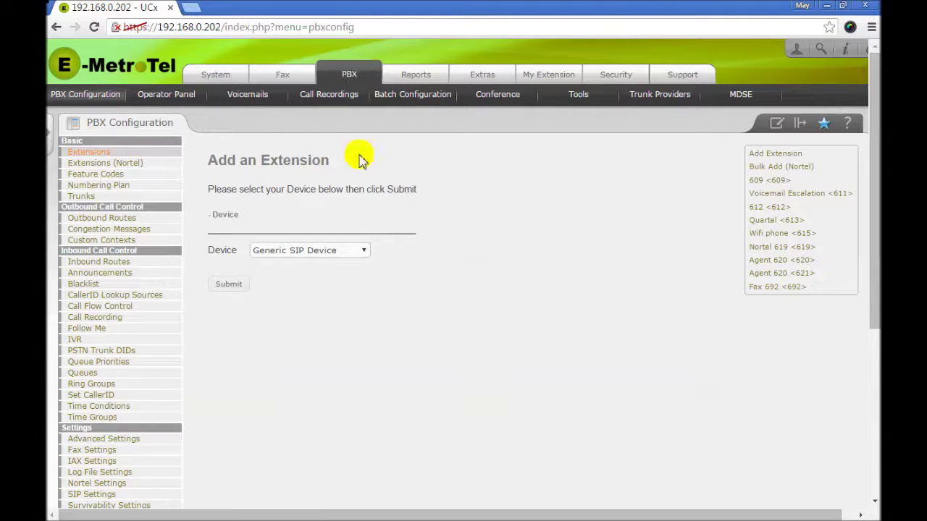
left_click(94, 386)
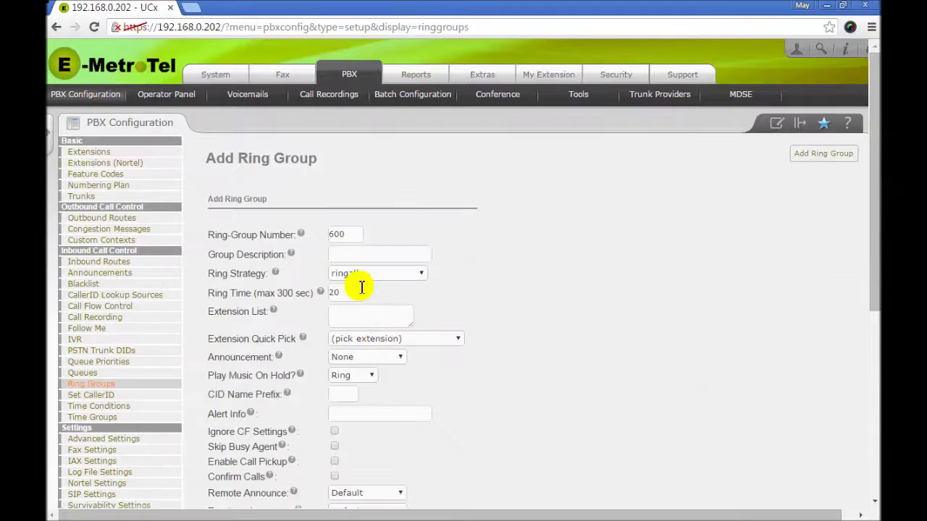
left_click(368, 249)
left_click(368, 250)
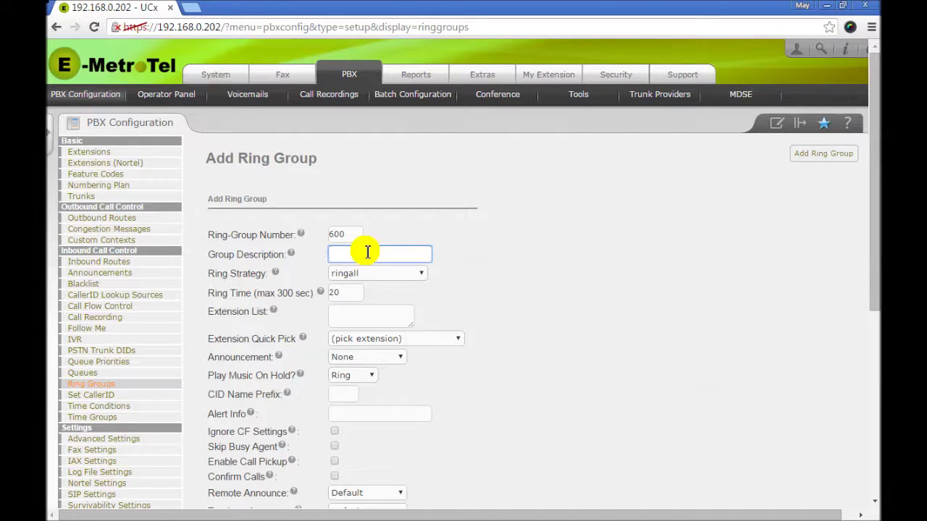
type("S")
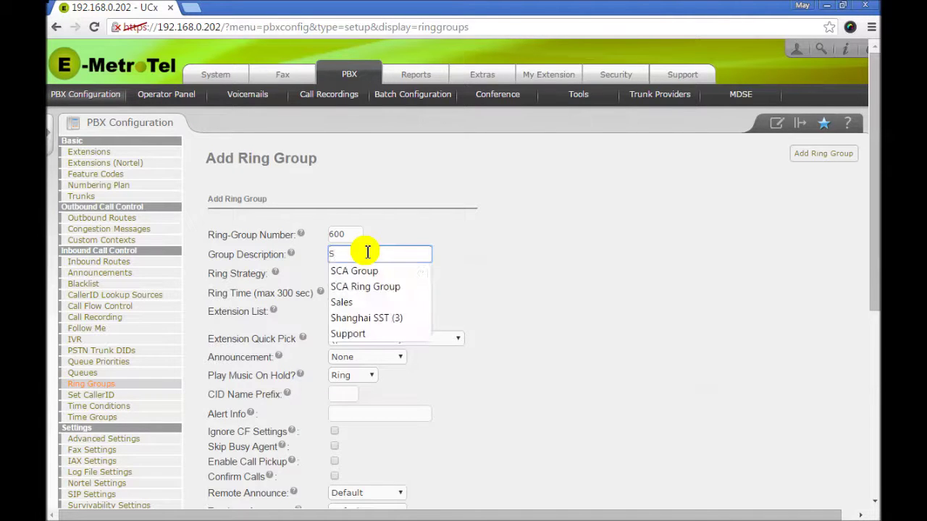
type("ervic")
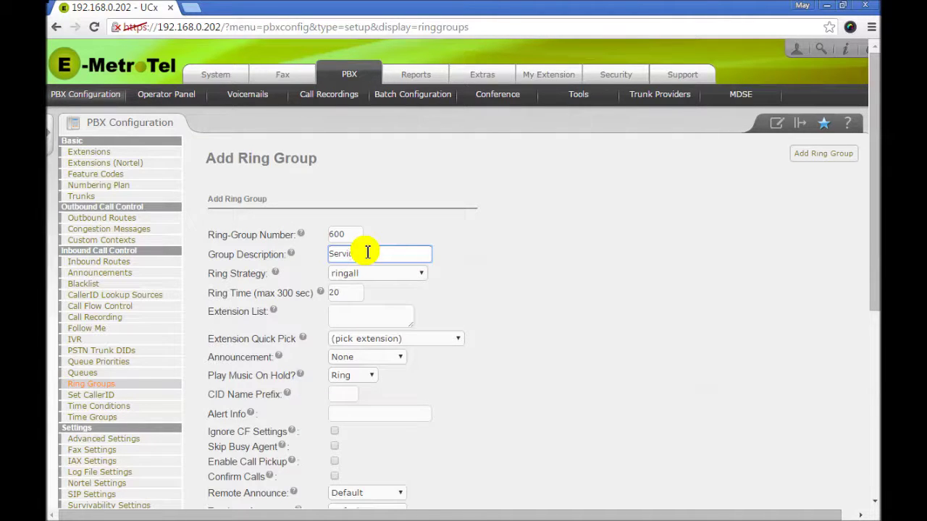
type("es")
left_click(503, 273)
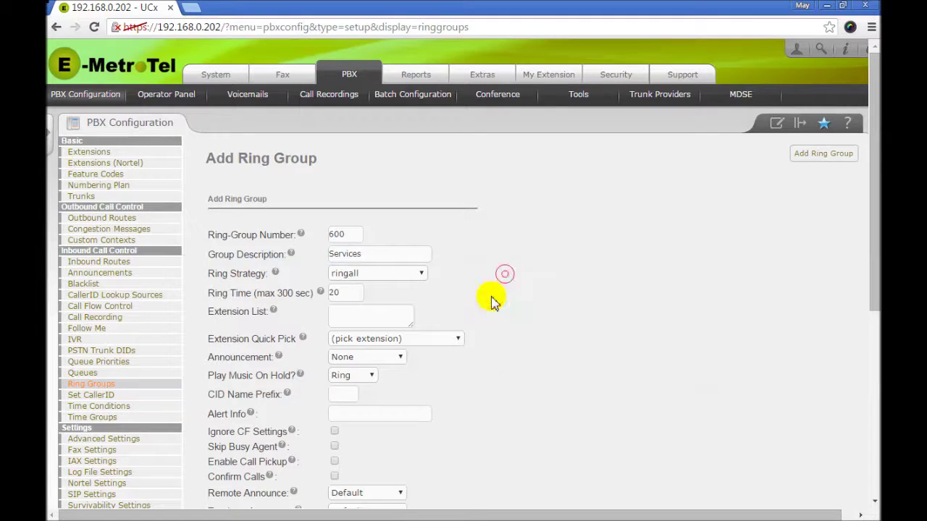
- Add extensions 612 and 619 to the ring group's extension list using the quick pick
left_click(458, 340)
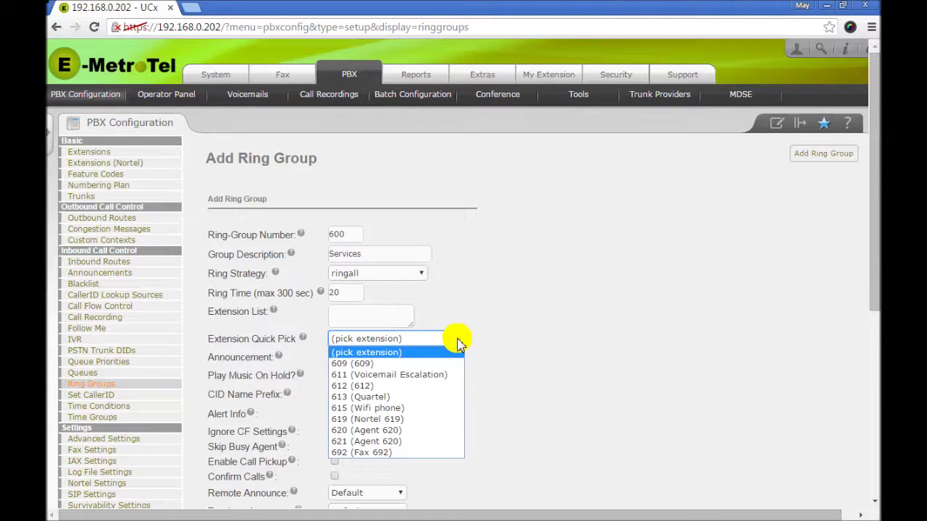
left_click(440, 390)
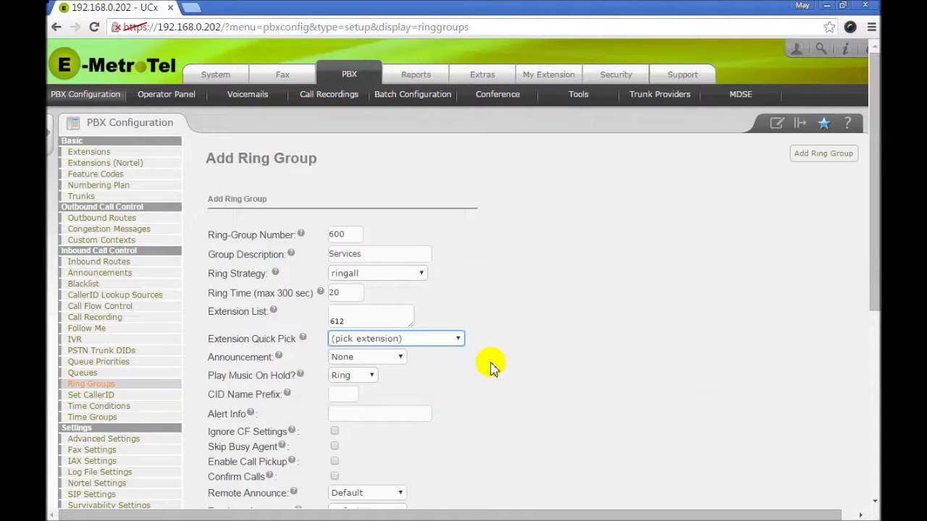
left_click_drag(410, 326, 411, 342)
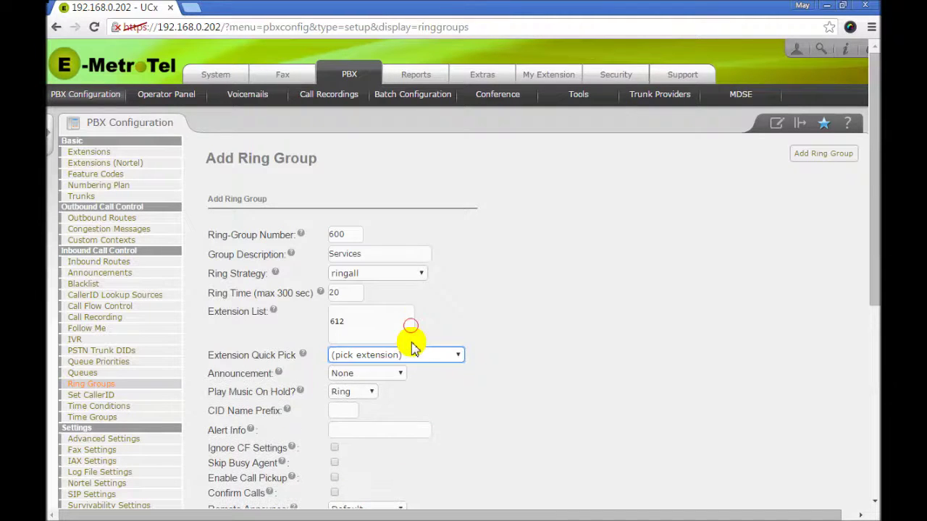
left_click(457, 360)
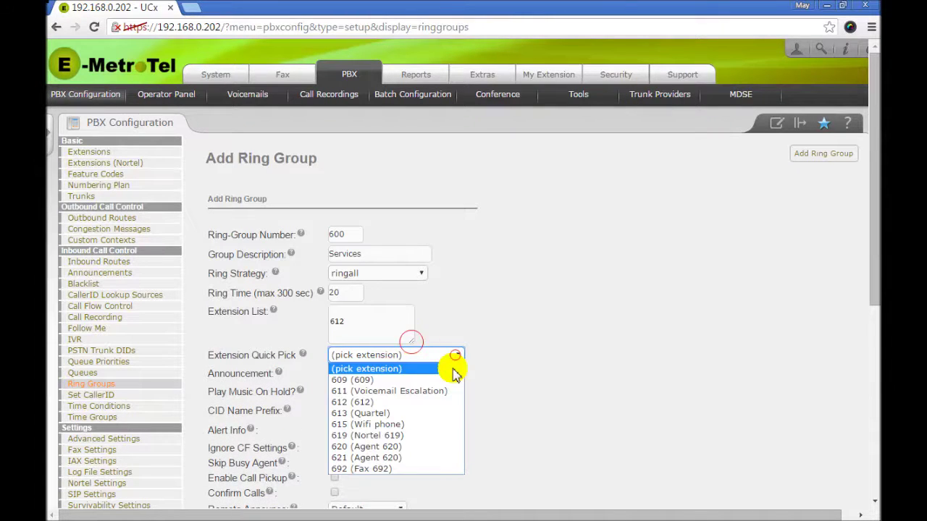
left_click(430, 438)
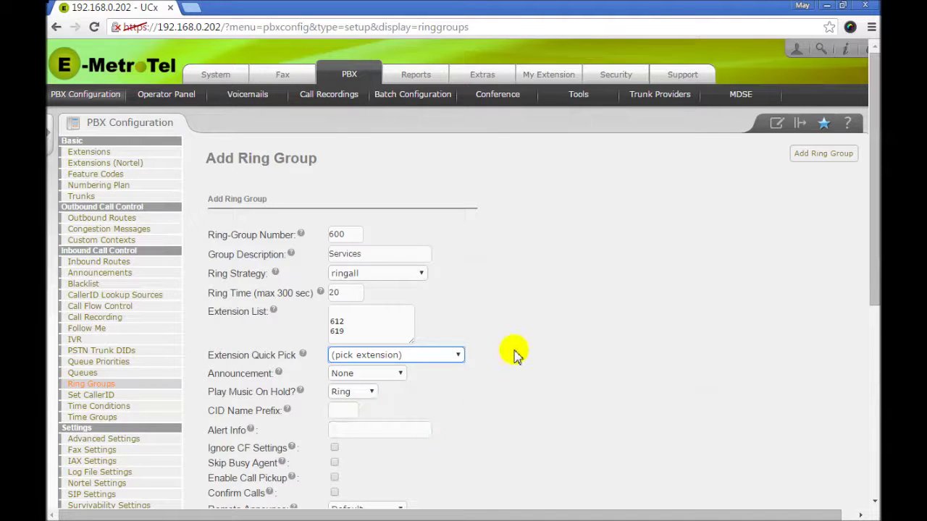
- Set the ring group's no-answer destination to IVR, Main IVR, submit the group and apply the configuration
scroll(559, 410, "down", 2)
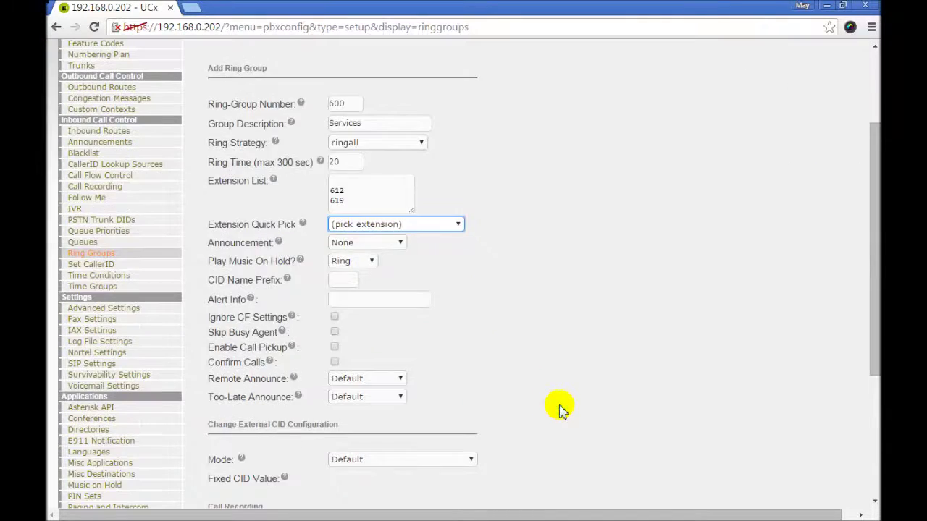
scroll(559, 409, "down", 2)
scroll(559, 409, "down", 1)
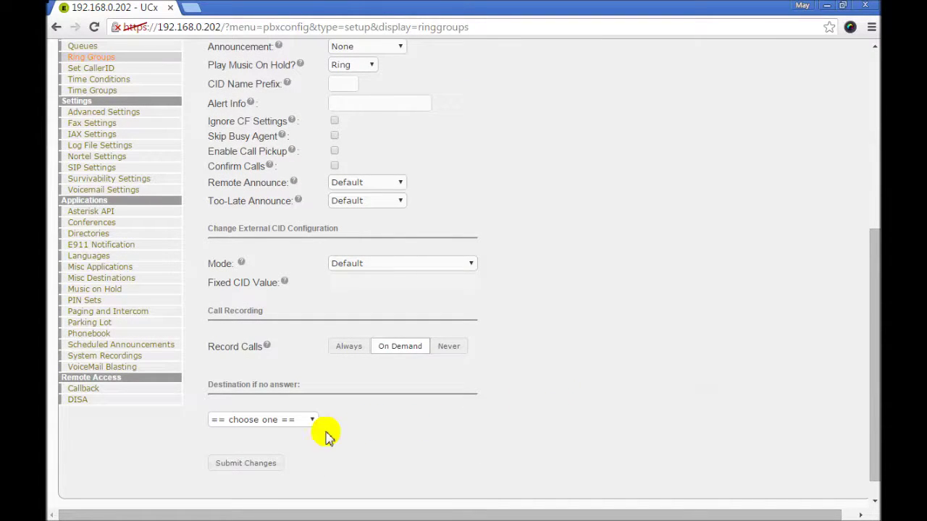
left_click(310, 420)
left_click(278, 330)
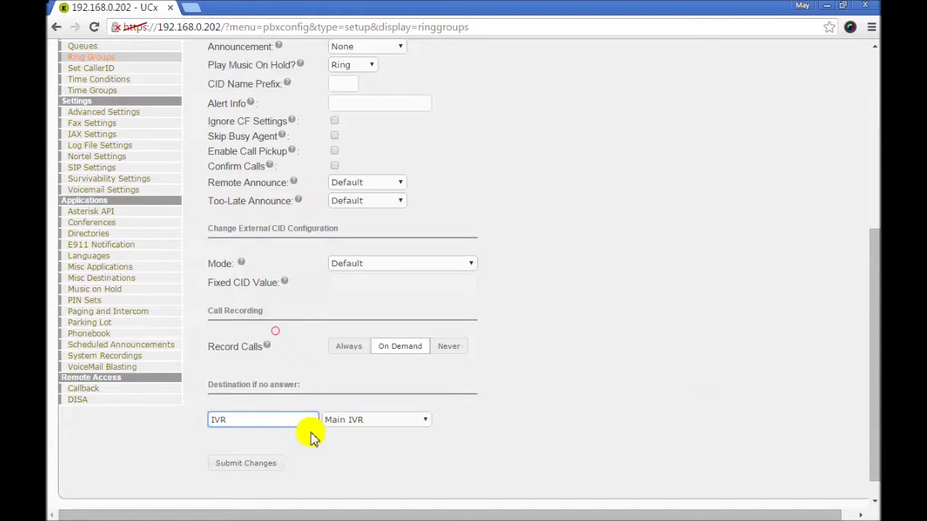
left_click(392, 463)
left_click(254, 467)
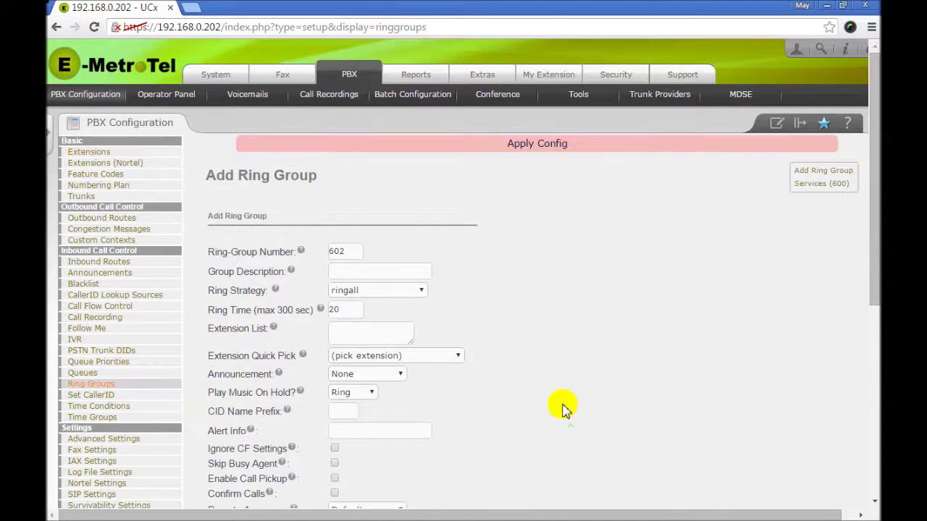
left_click(533, 144)
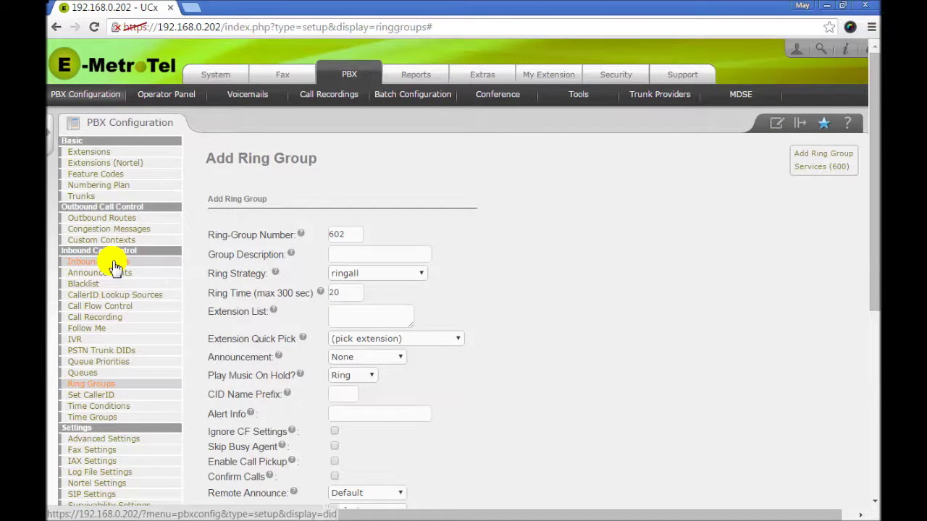
- Open the first listed inbound route, the seven-digit DID with any CID, and set its Shared Calls Tag to SCG1
left_click(116, 268)
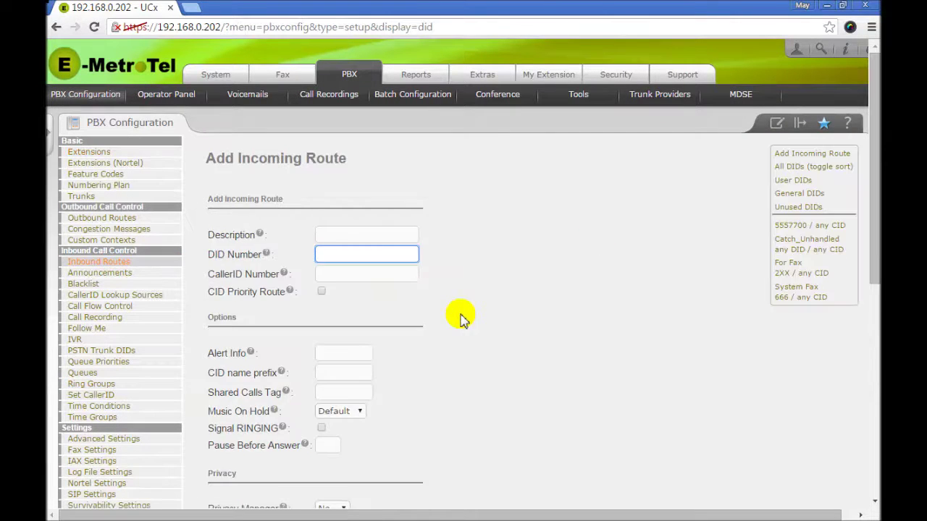
left_click(788, 228)
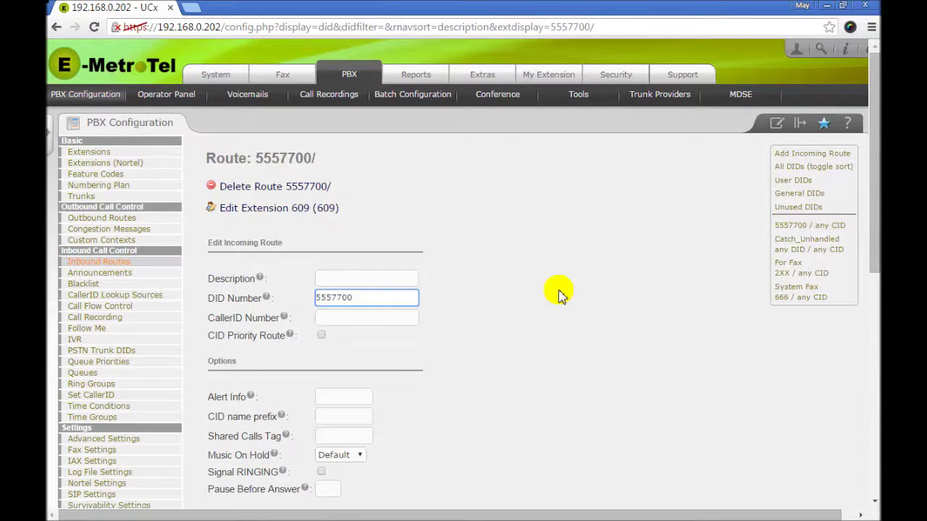
scroll(554, 293, "down", 2)
left_click(355, 305)
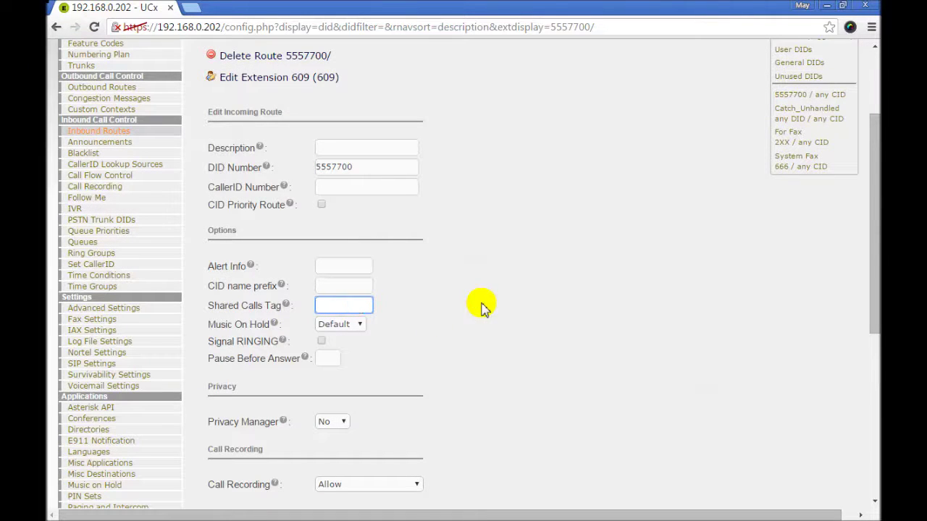
type("S")
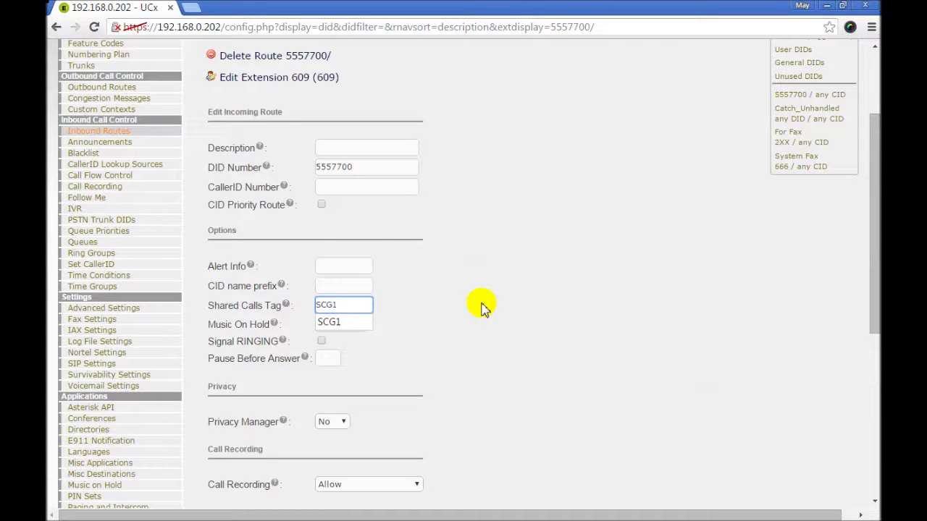
type("CG1")
key("Escape")
- Set the inbound route's destination to ring group Services <600>, submit it and apply the configuration
scroll(483, 308, "down", 5)
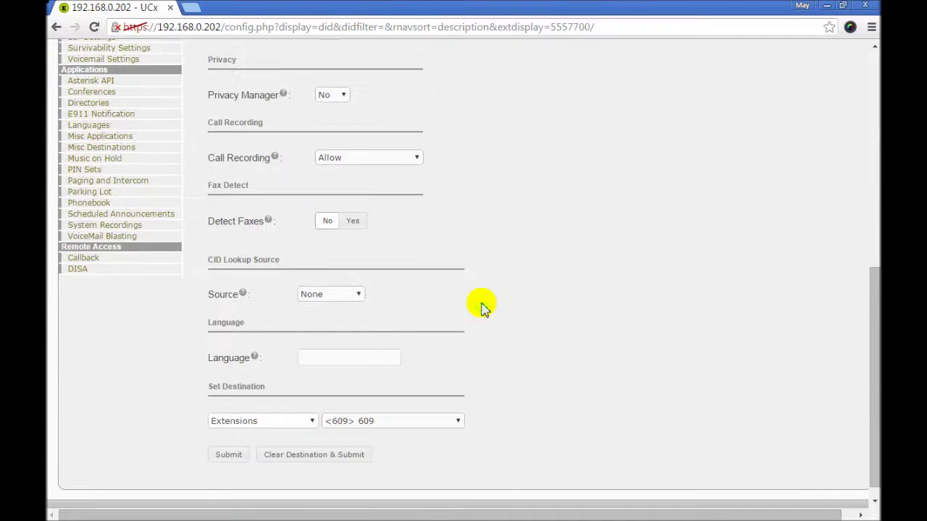
scroll(524, 349, "down", 1)
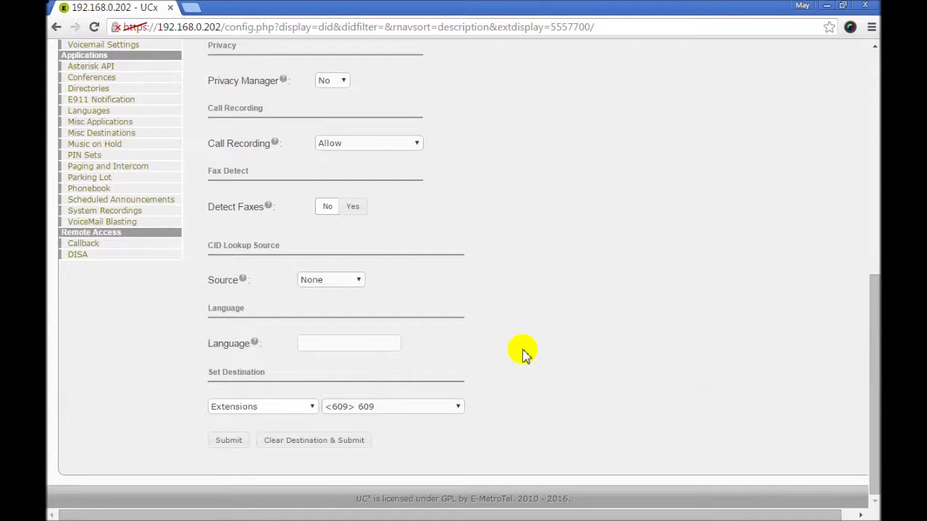
left_click(310, 410)
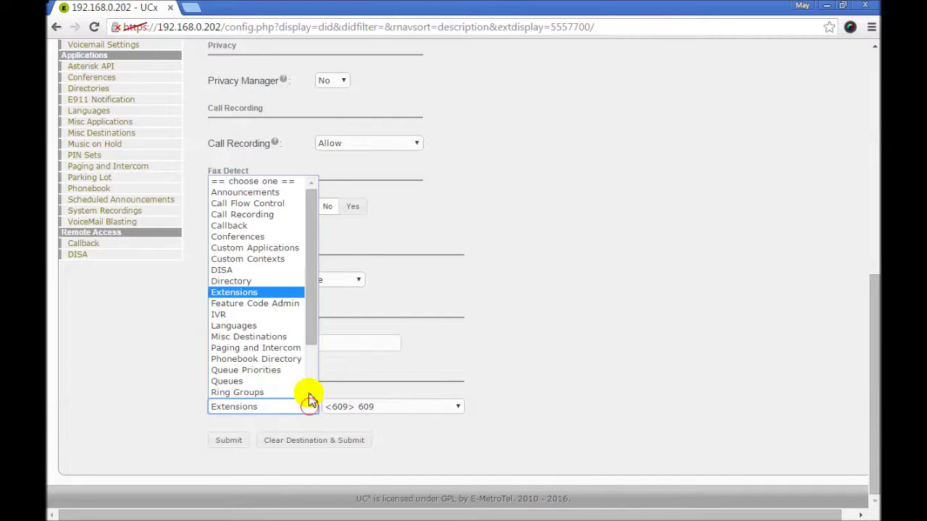
left_click(281, 394)
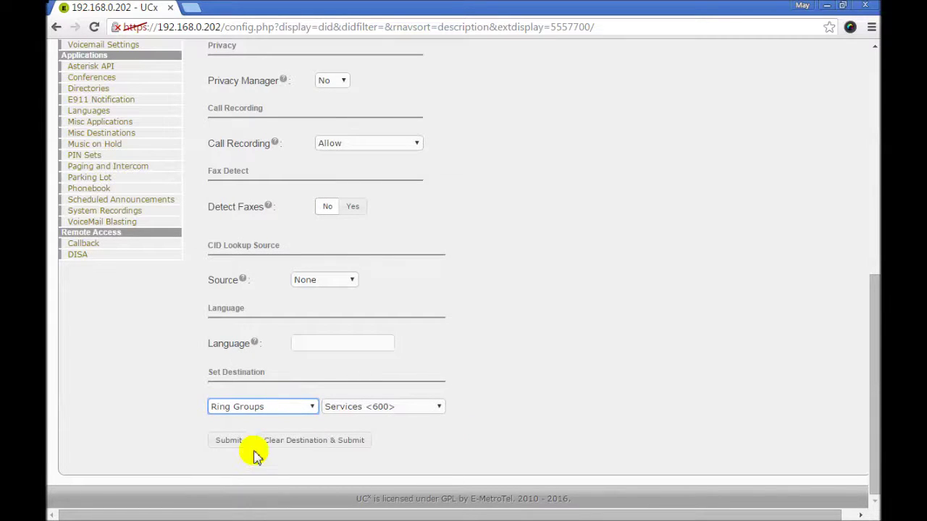
left_click(229, 440)
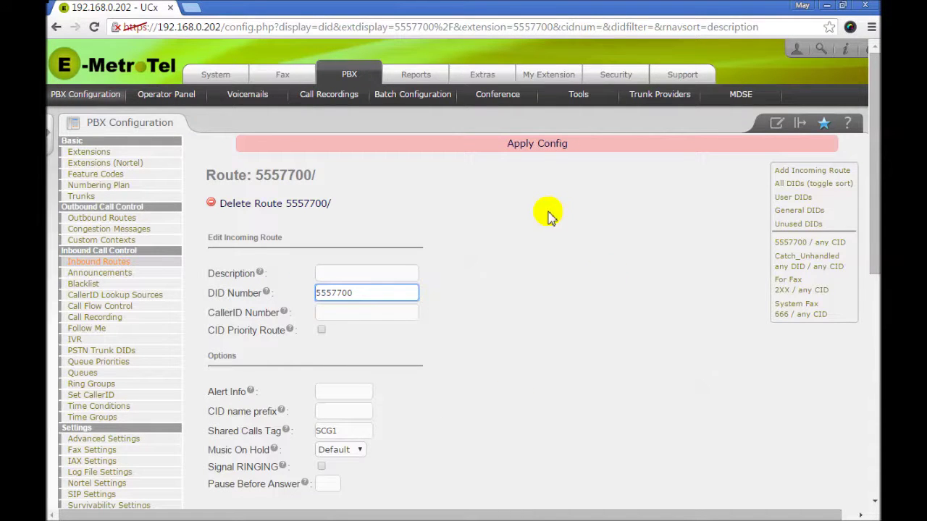
left_click(535, 144)
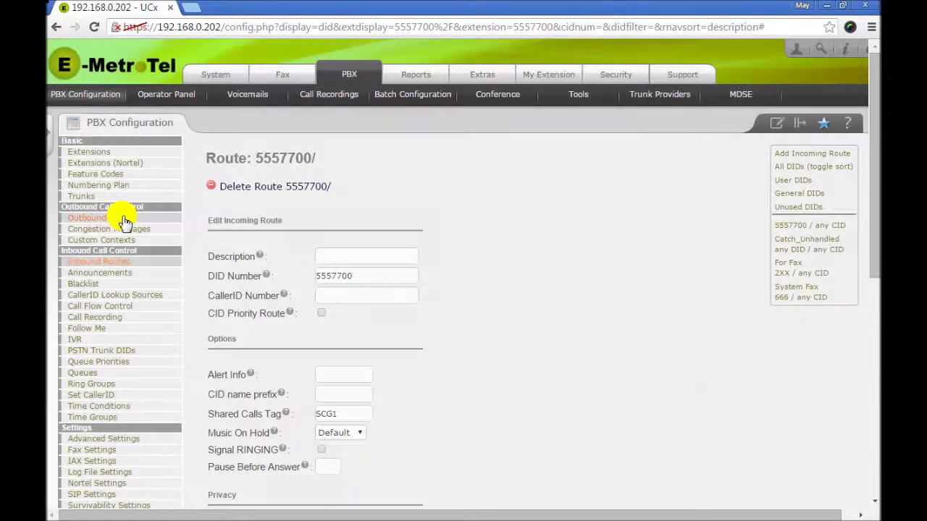
- Set the Shared Calls Tag of outbound route UCx40 to SCG1, submit the changes and apply the configuration
left_click(135, 218)
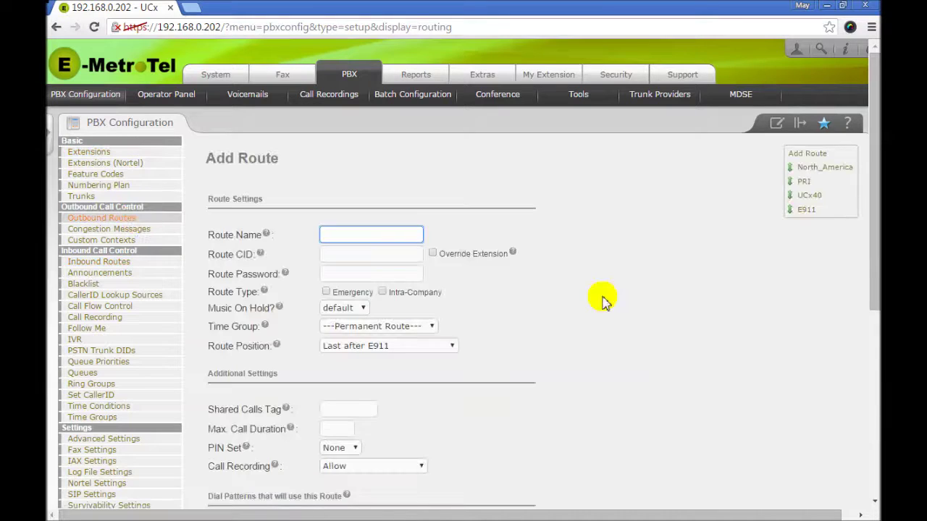
left_click(802, 195)
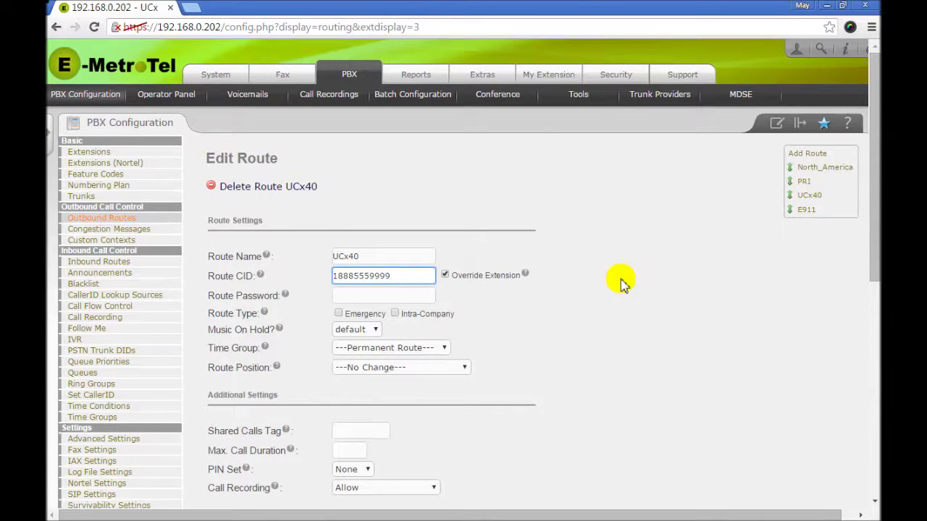
scroll(623, 282, "down", 3)
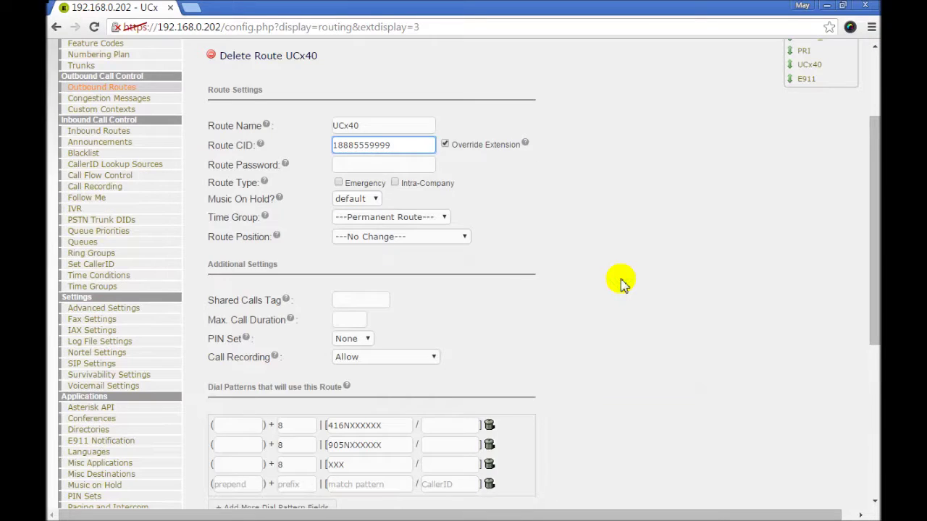
left_click(367, 297)
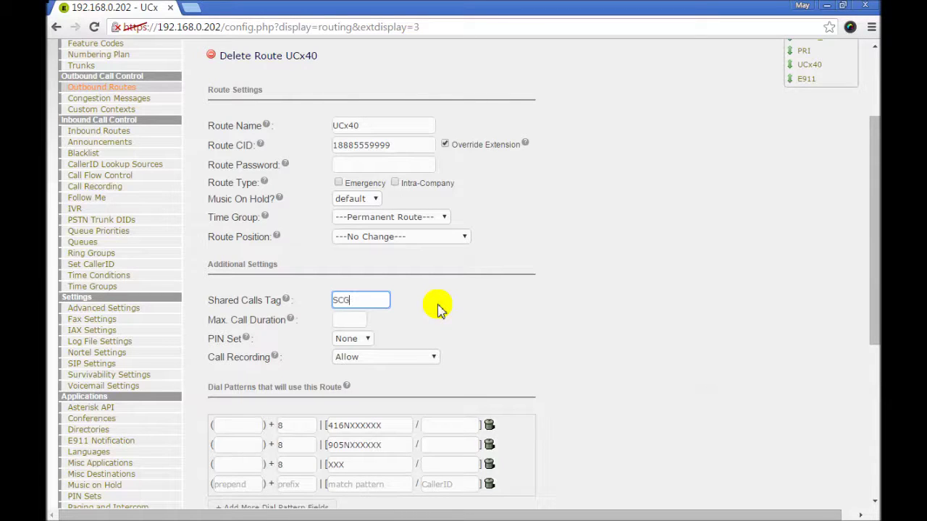
left_click(485, 309)
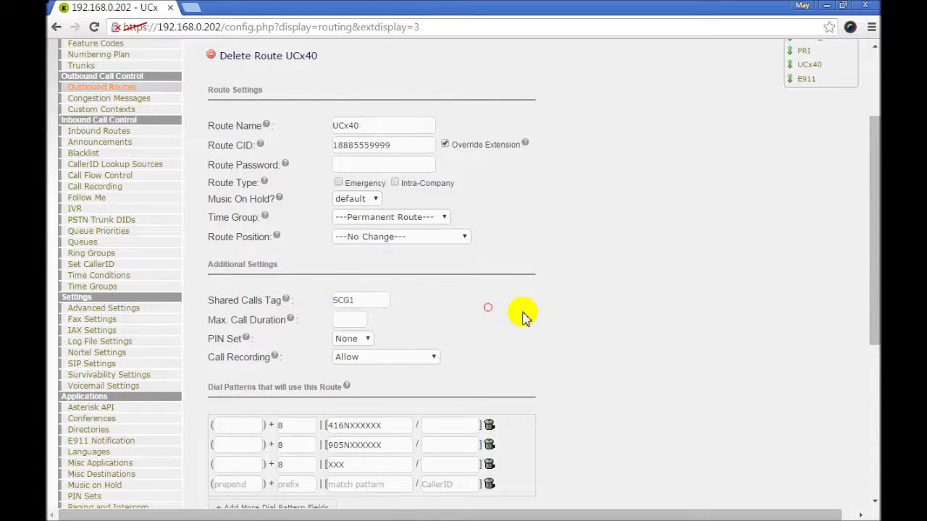
scroll(591, 343, "down", 4)
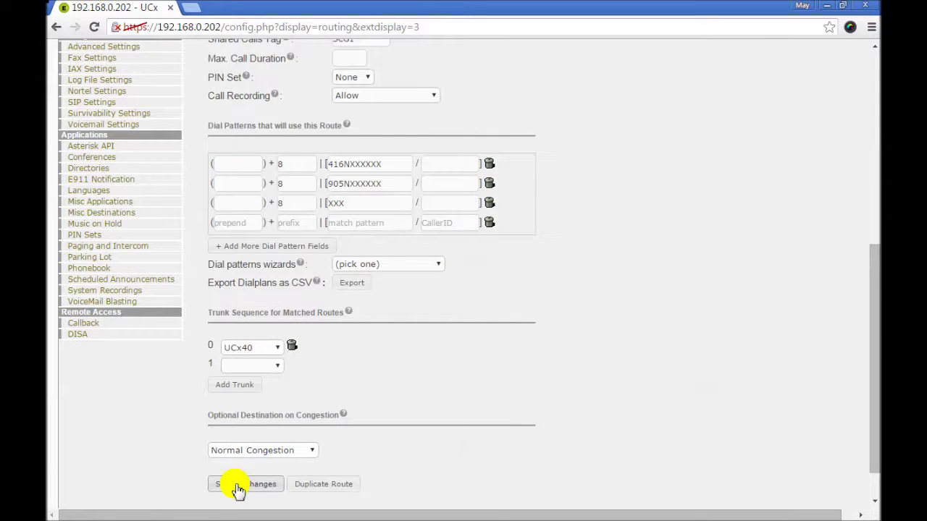
left_click(238, 485)
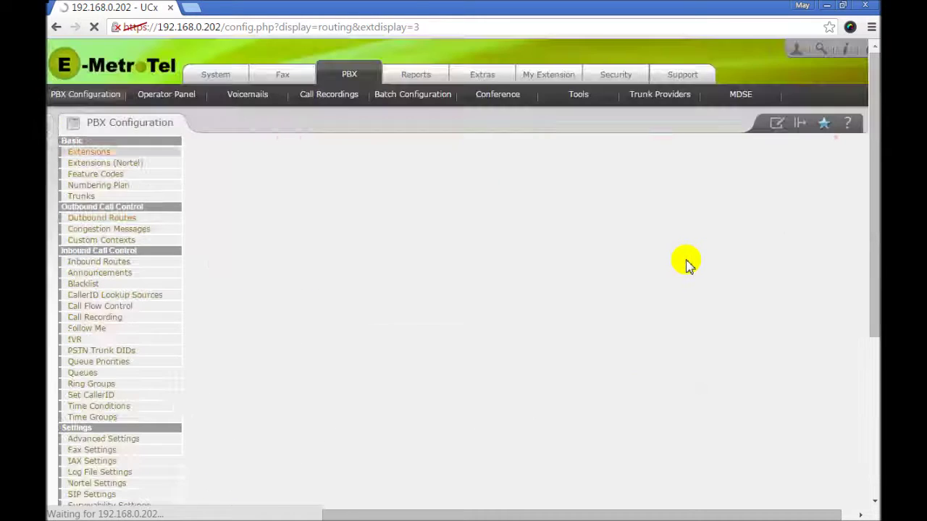
left_click(538, 148)
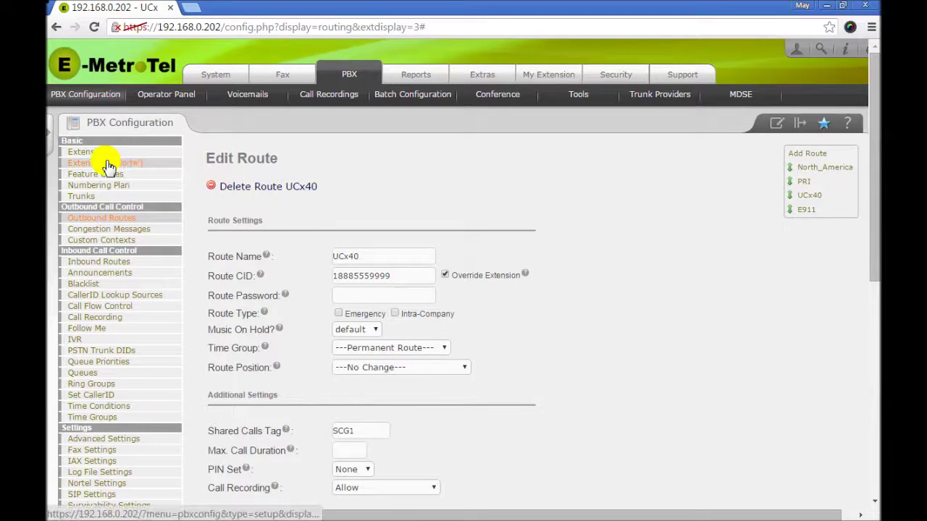
- Open the settings of Nortel device 619 and set the feature of programmable Key 2 to Other
left_click(107, 167)
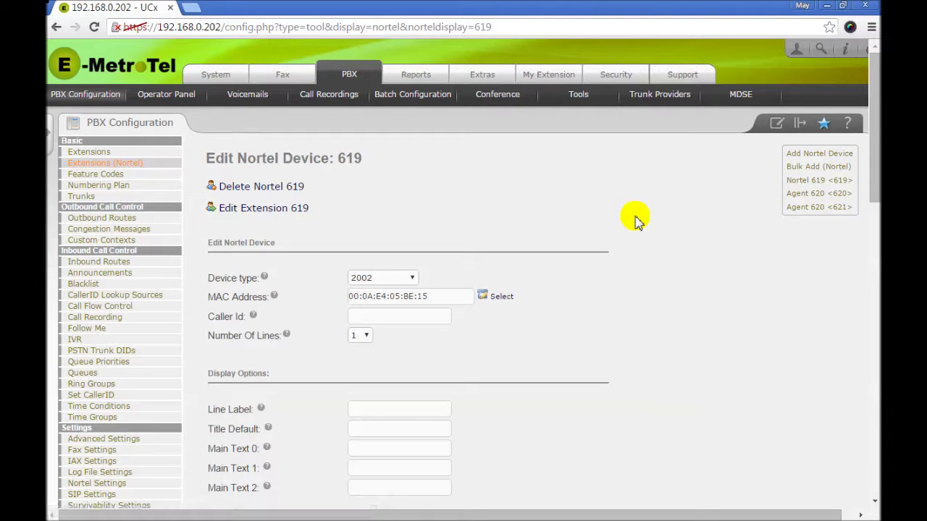
scroll(659, 273, "down", 6)
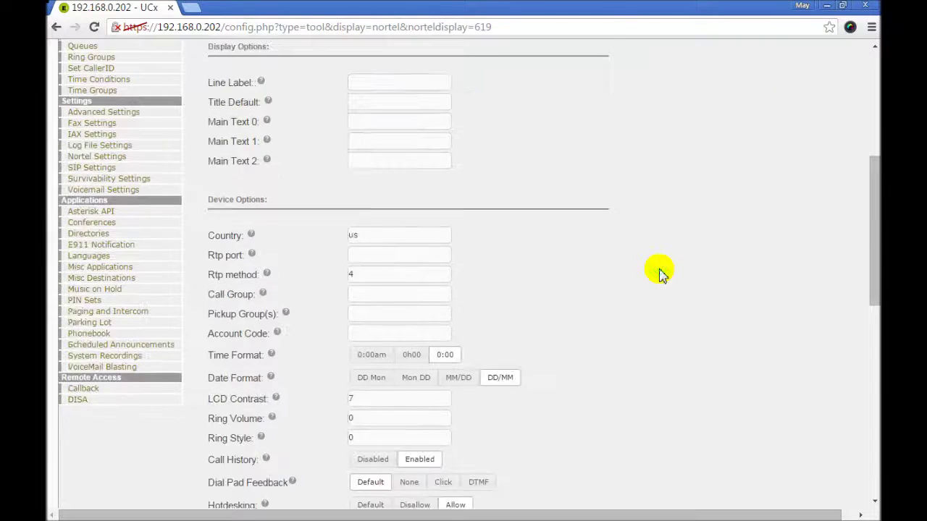
scroll(659, 273, "down", 5)
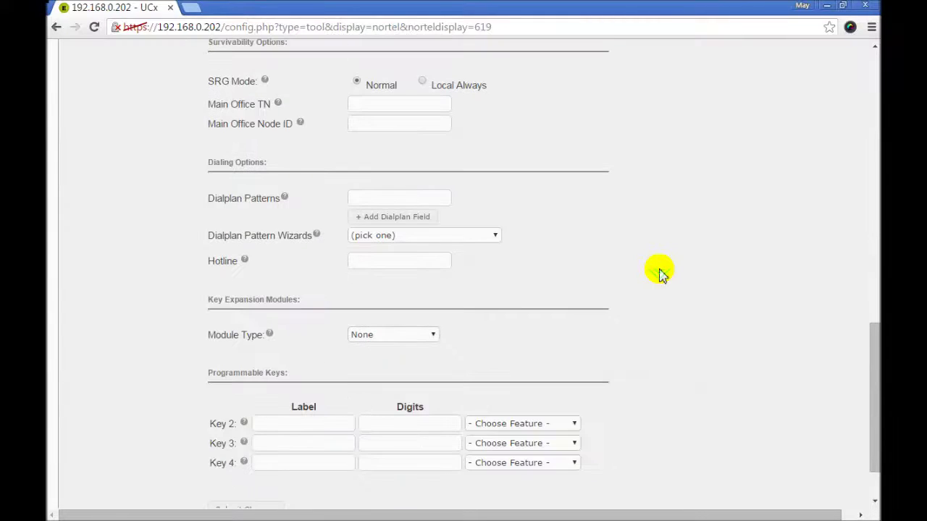
scroll(659, 273, "down", 1)
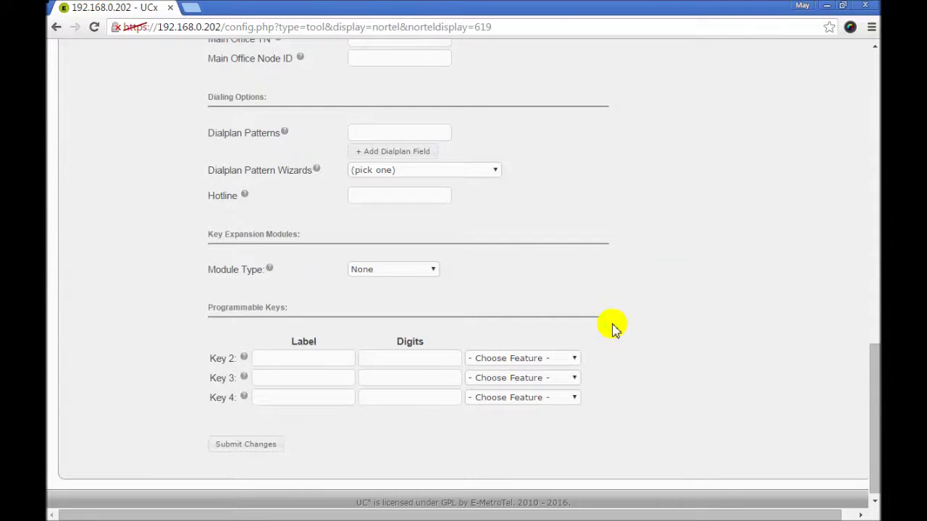
left_click(570, 358)
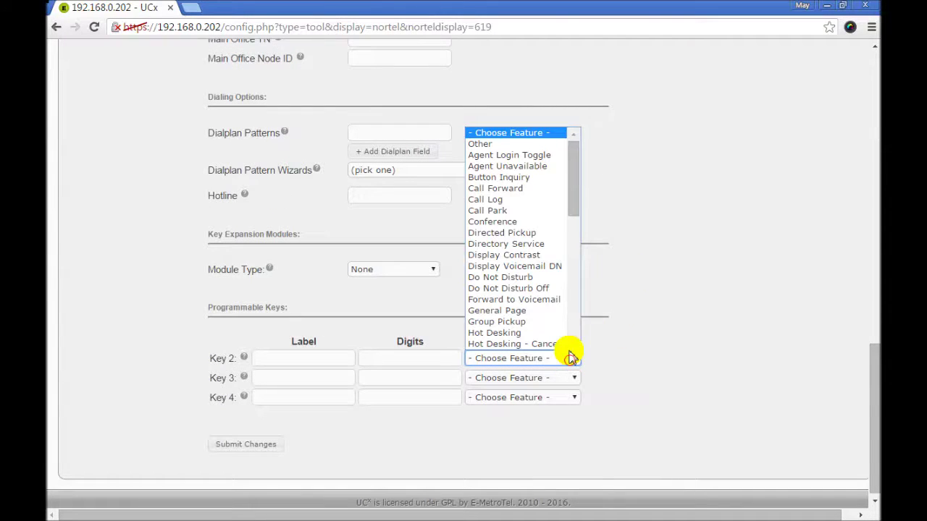
left_click(521, 144)
- Give Key 2 the label Line 1 and the digits SCA:1@SCG1, submit the changes and apply the configuration
left_click(330, 357)
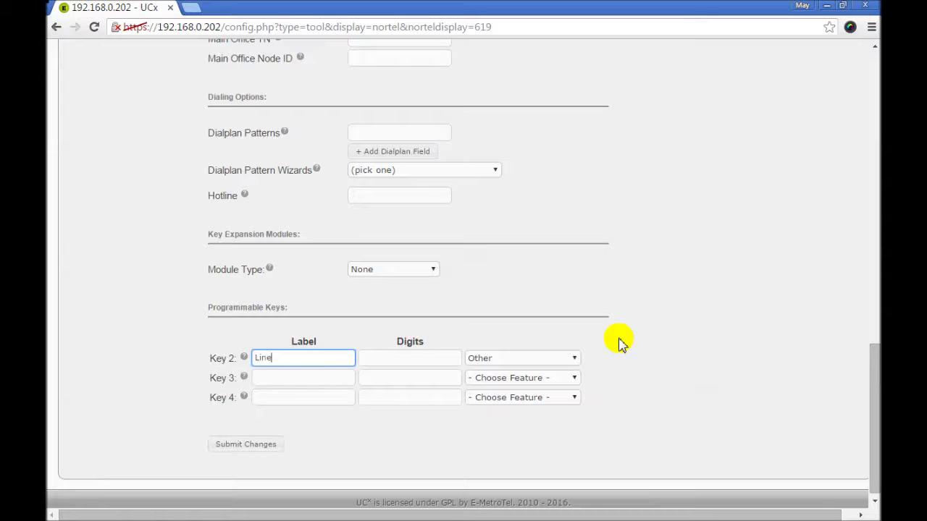
left_click(430, 355)
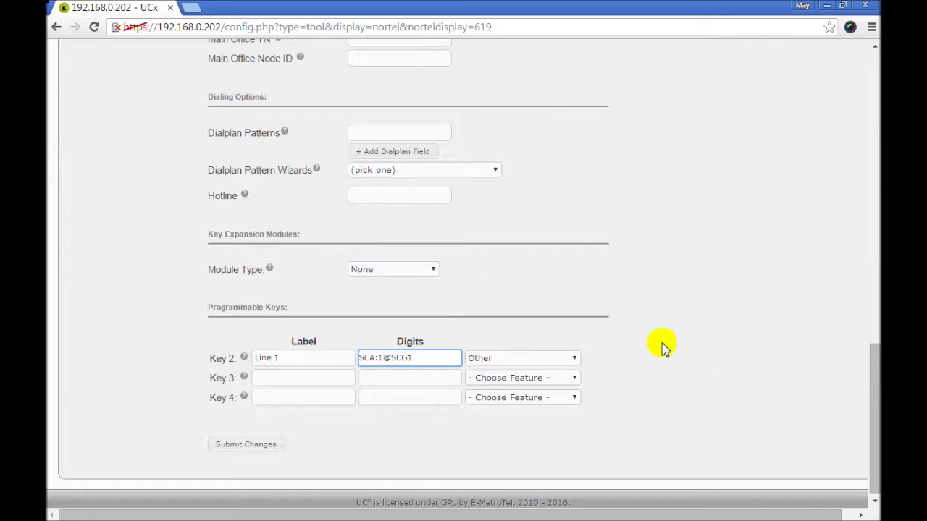
left_click(259, 446)
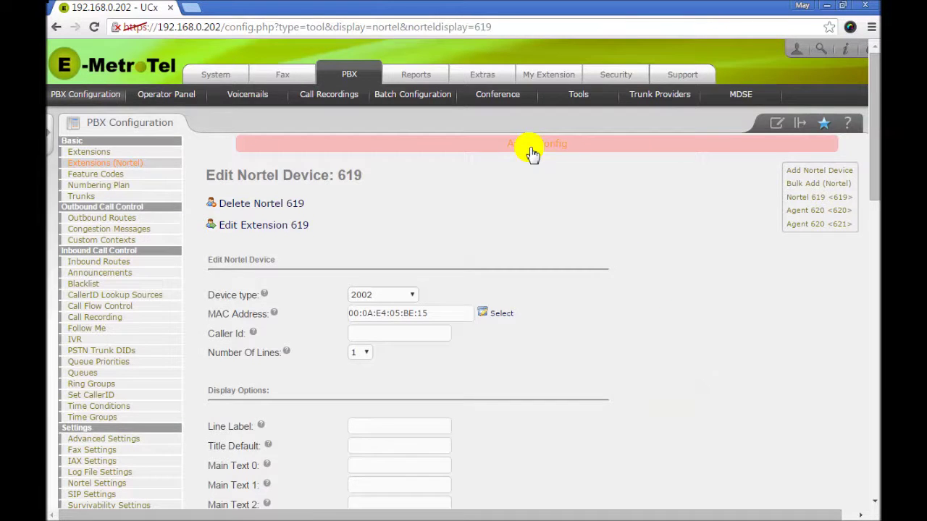
left_click(532, 150)
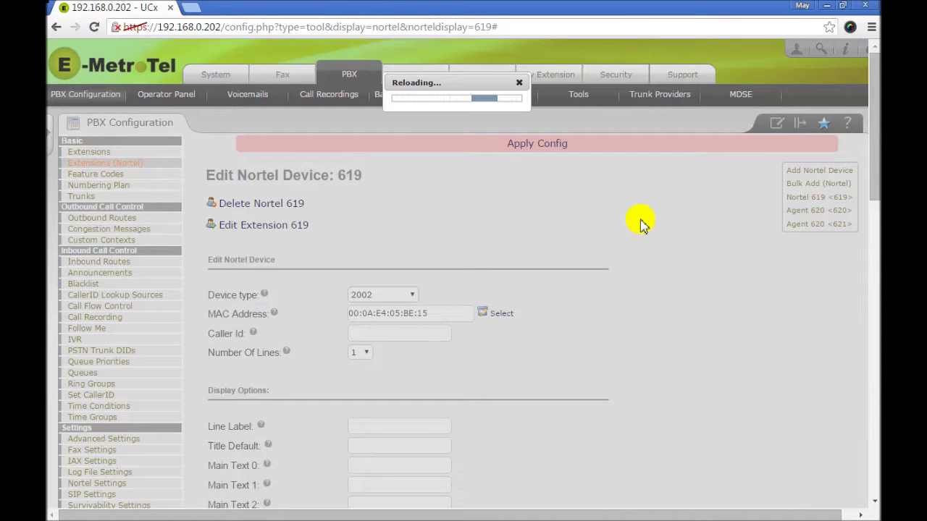